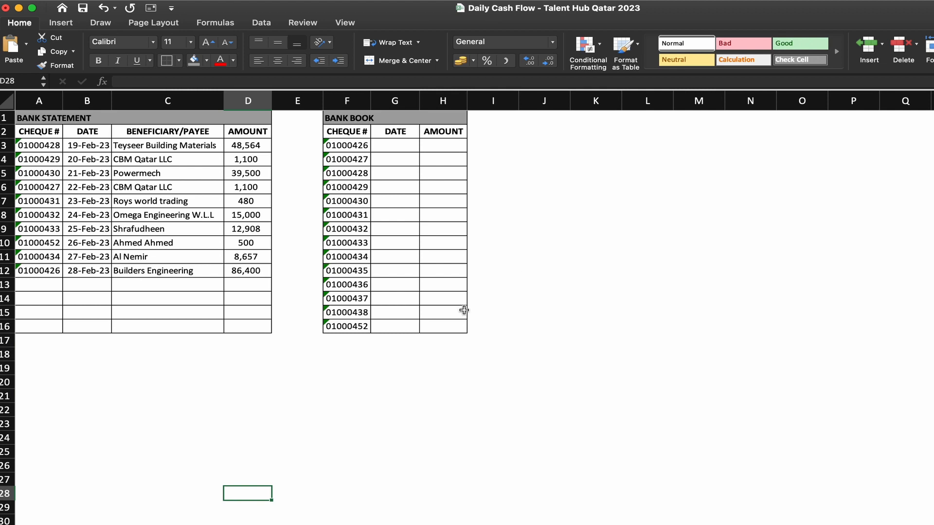
click(343, 102)
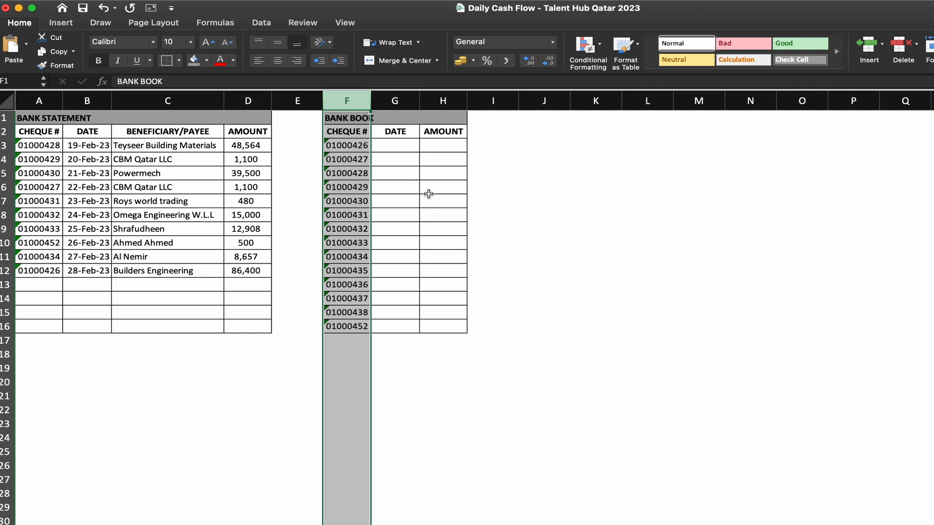
click(405, 101)
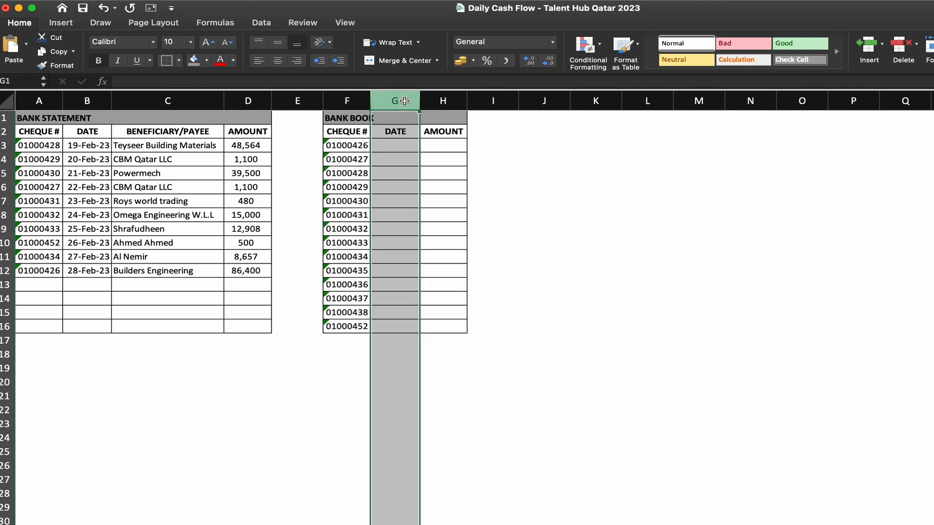
click(439, 102)
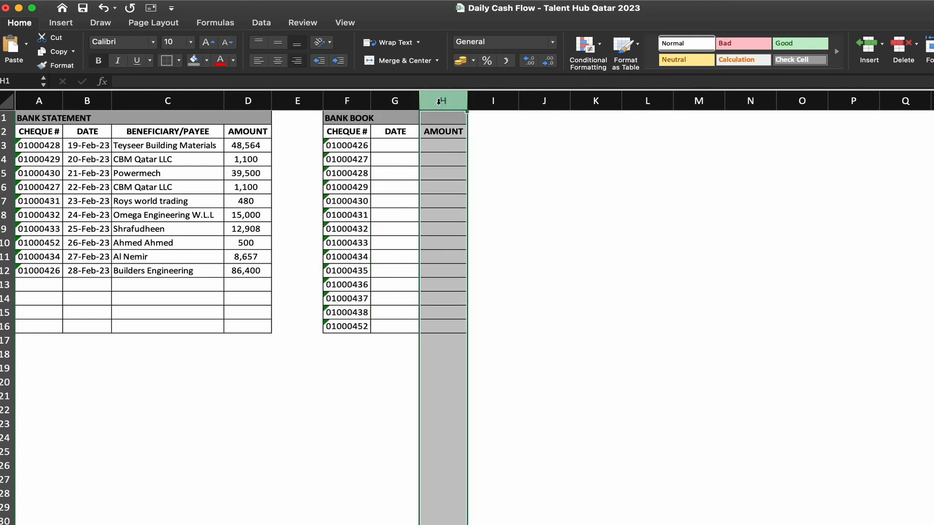
click(502, 171)
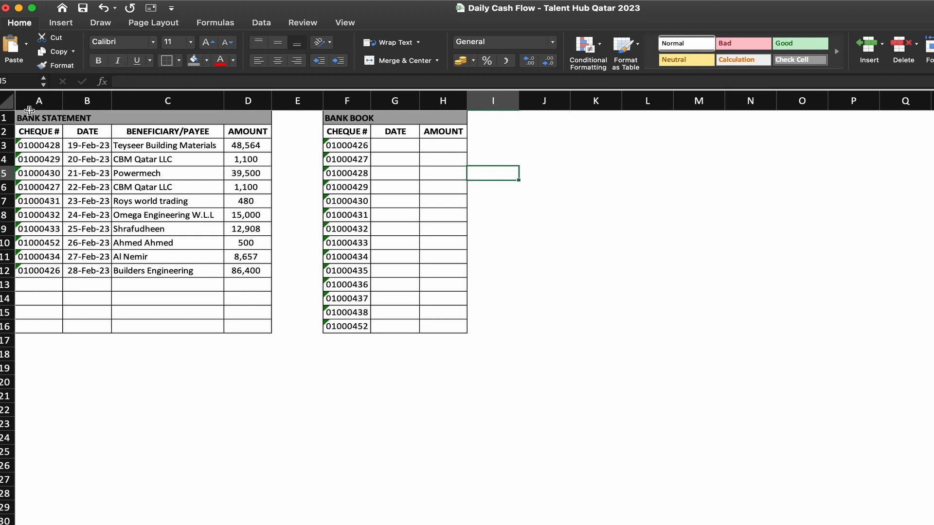
drag(29, 101, 246, 99)
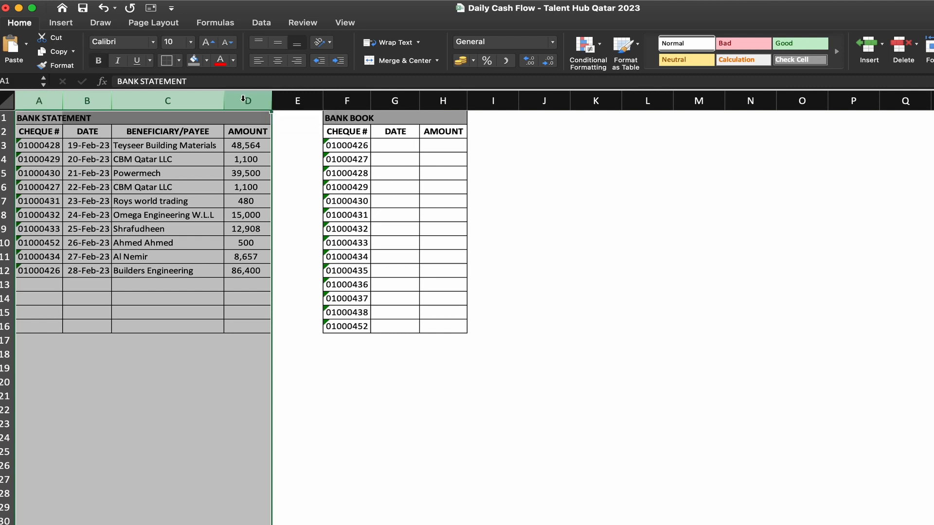
click(584, 171)
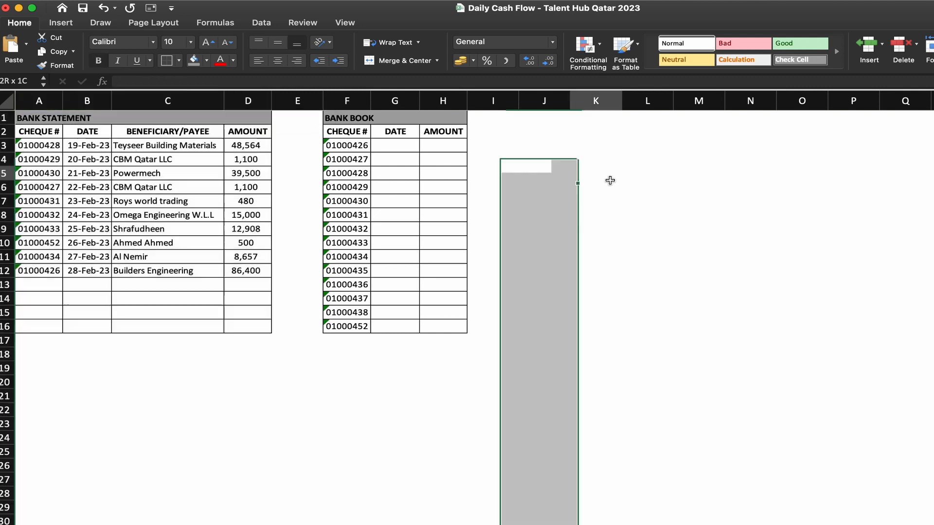
Start a VLOOKUP formula in G3 of the bank book's DATE column, with cheque number cell F3 as the lookup value.
click(405, 148)
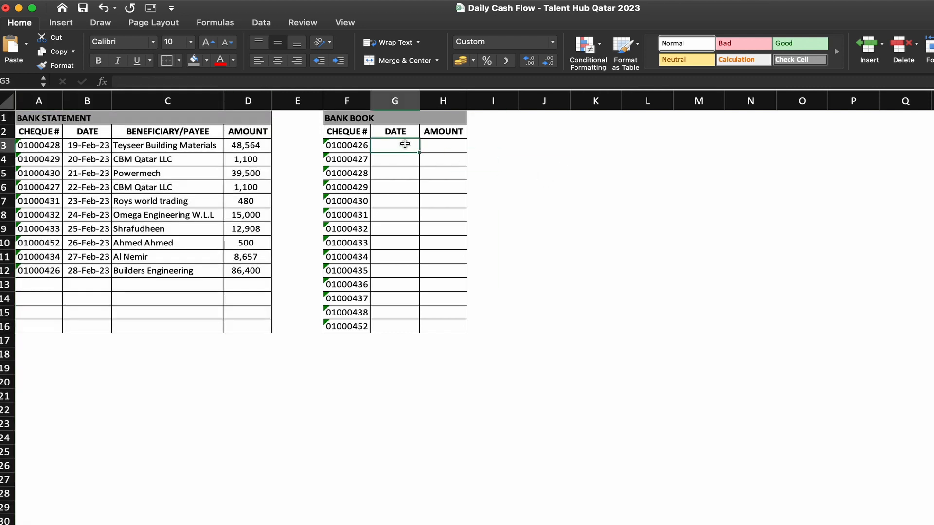
click(404, 132)
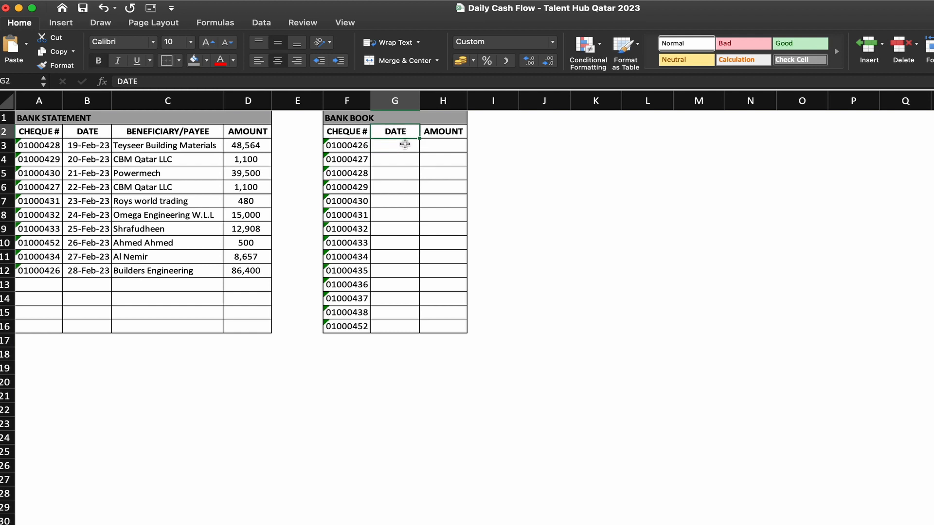
click(404, 145)
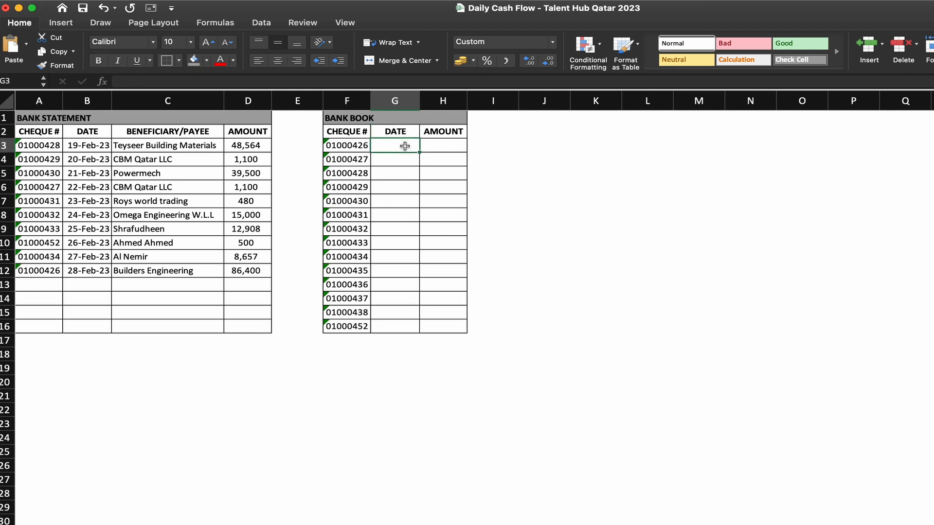
text(=)
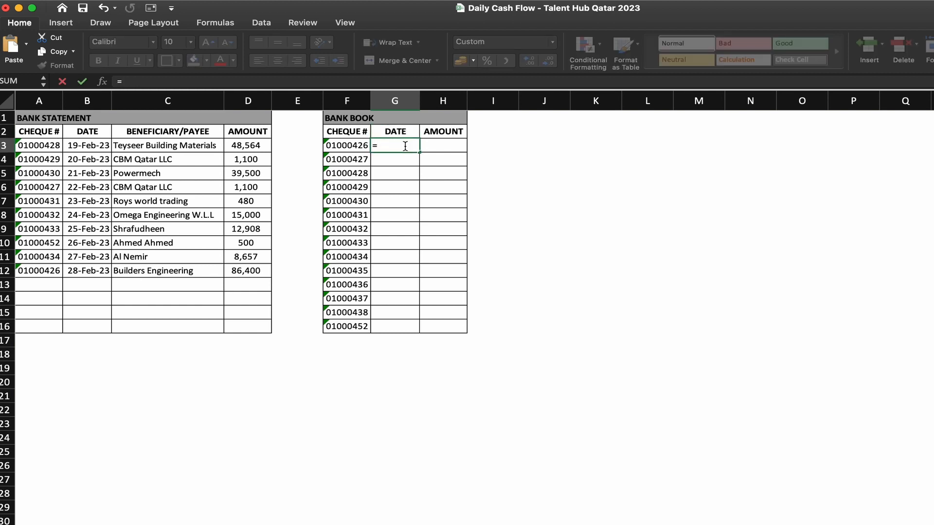
text(vl)
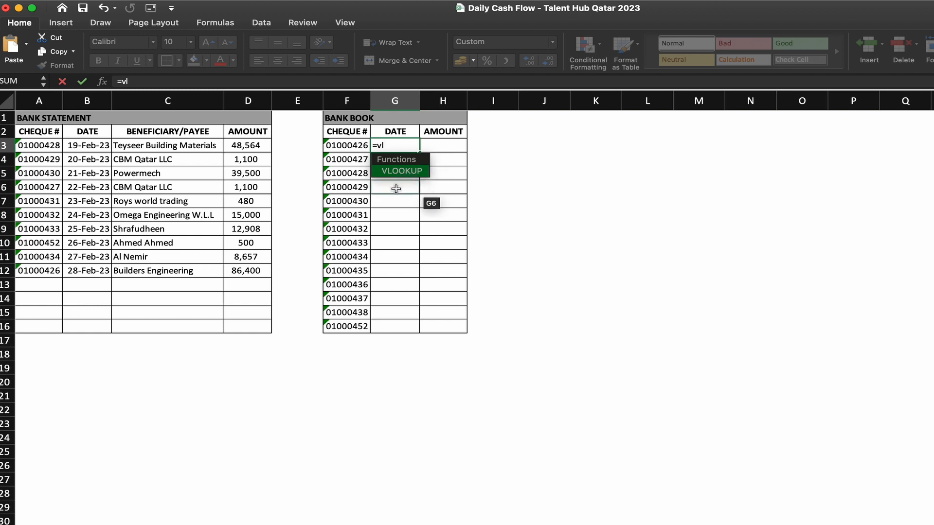
key(Tab)
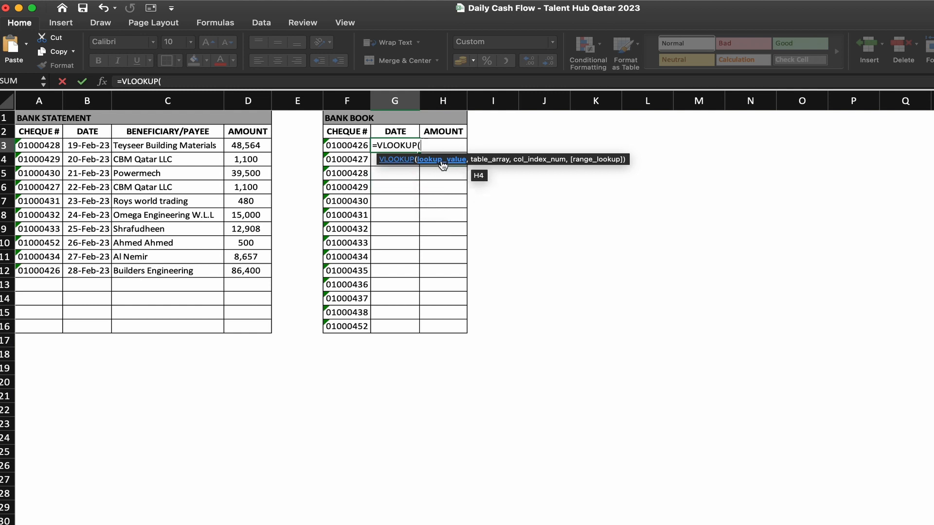
click(355, 145)
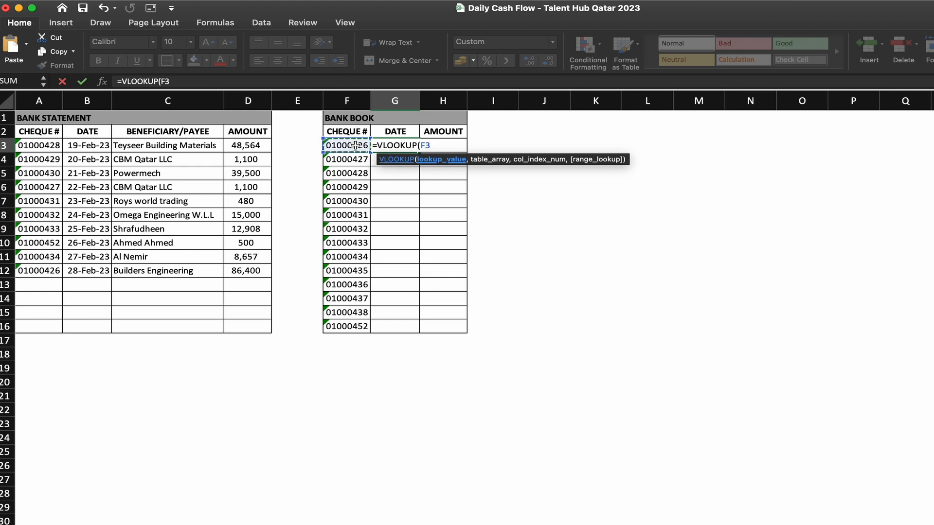
text(,)
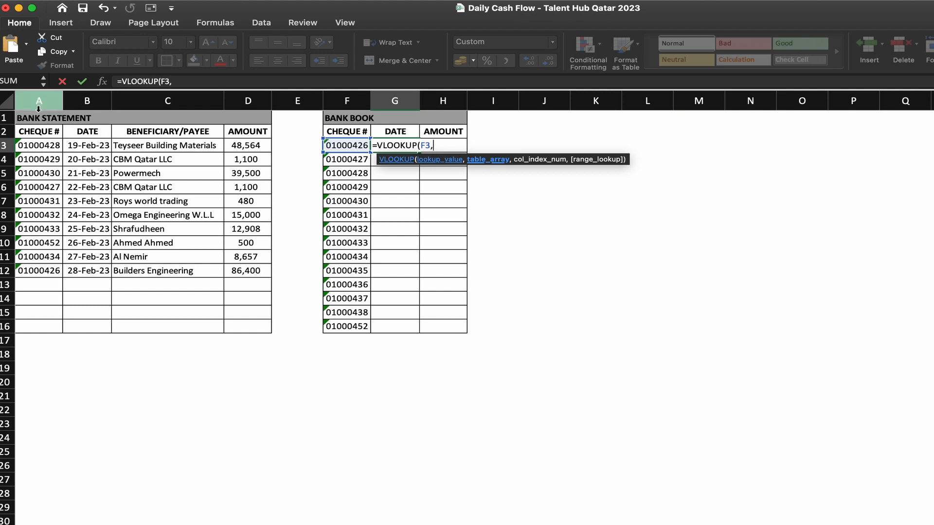
Complete the G3 VLOOKUP with bank statement range A2:D16 as the table array, column index 2 and range lookup 0.
drag(38, 104, 262, 228)
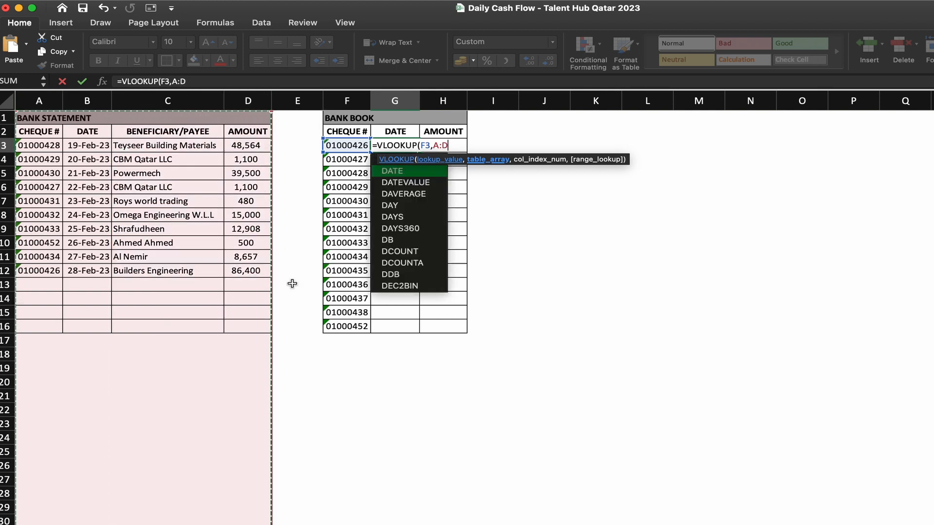
click(358, 411)
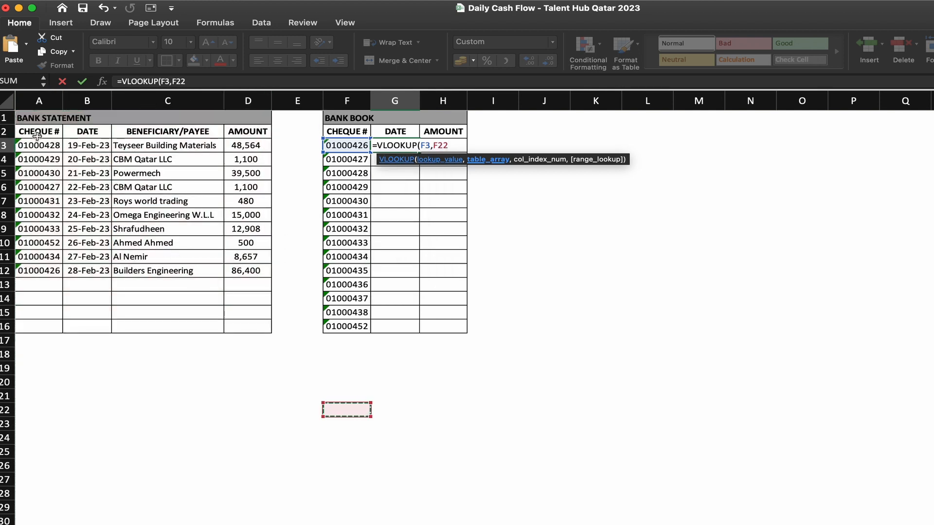
drag(39, 131, 240, 324)
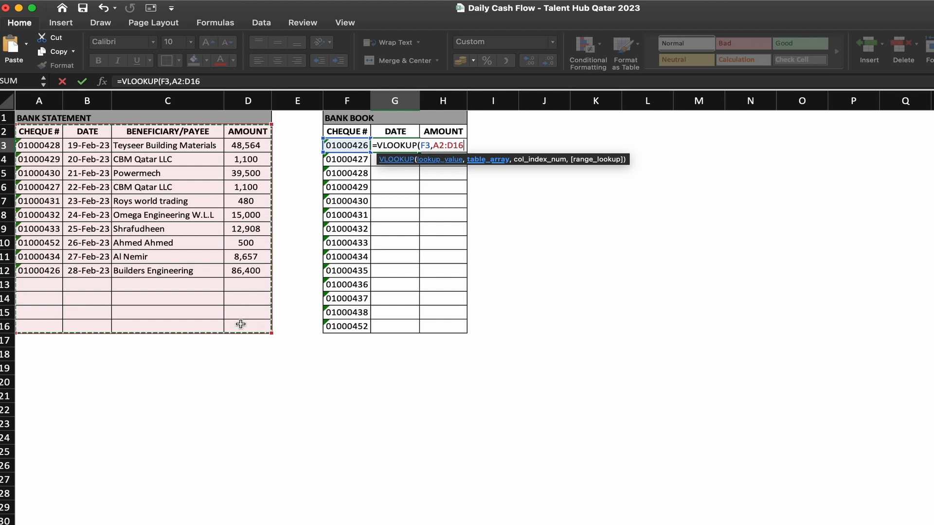
text(,)
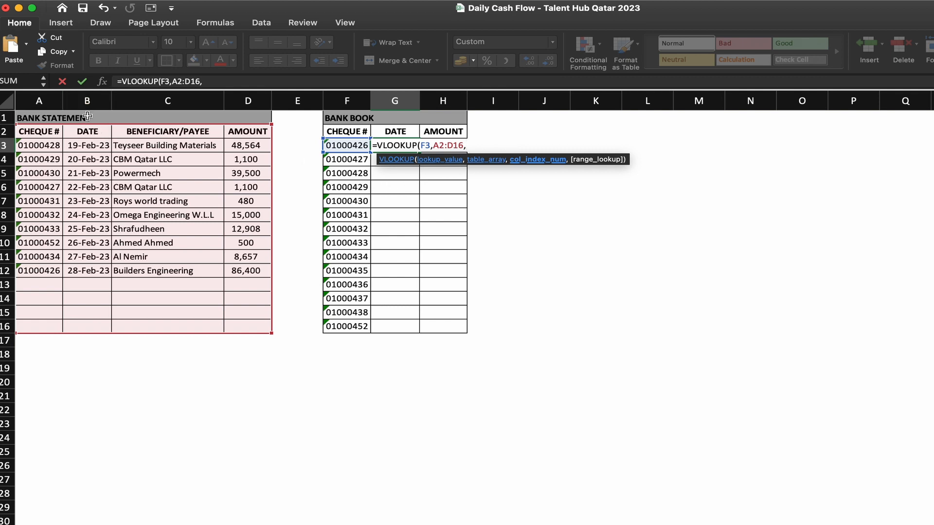
text(2,)
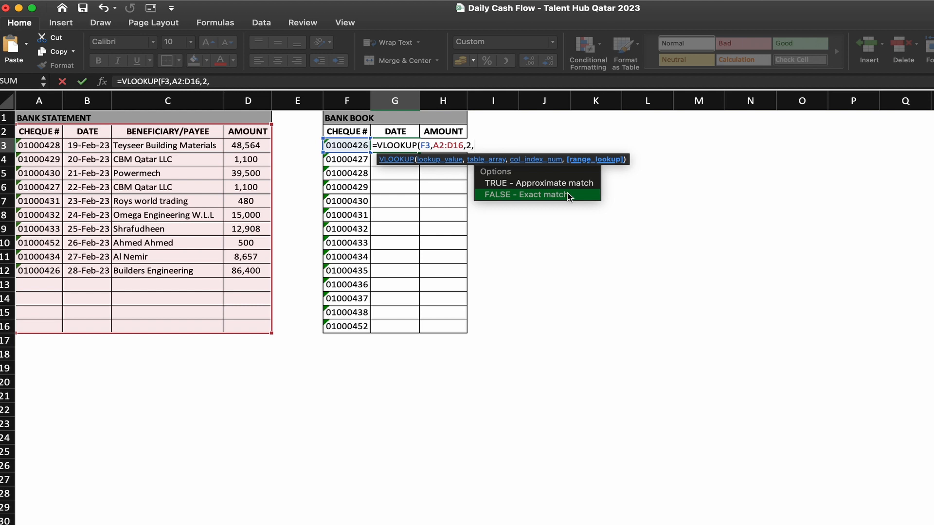
text(0)
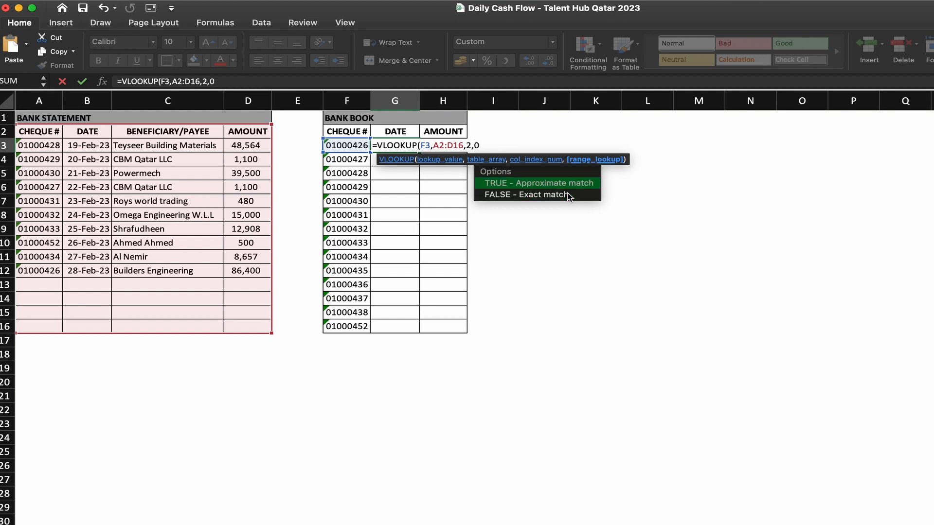
text())
key(Return)
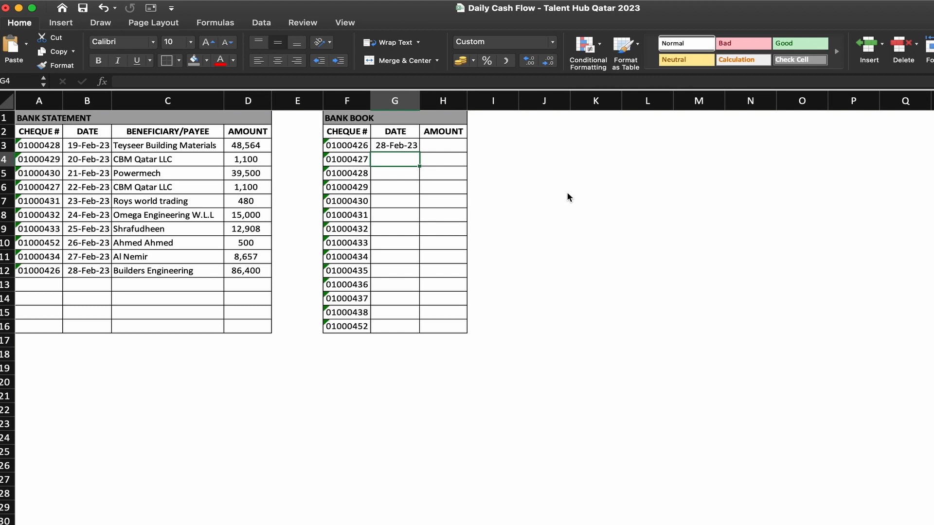
Fill the date lookup formula from G3 down through G16.
click(535, 185)
click(413, 149)
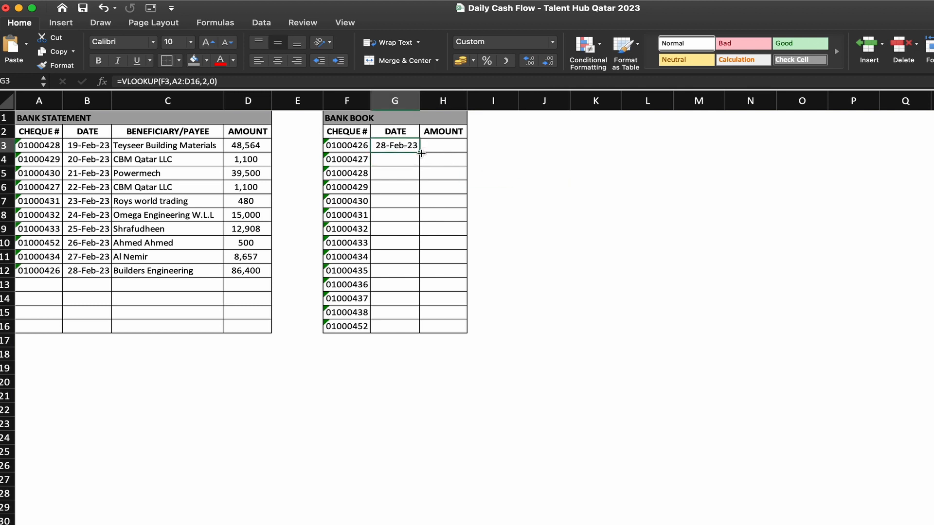
drag(421, 153, 424, 200)
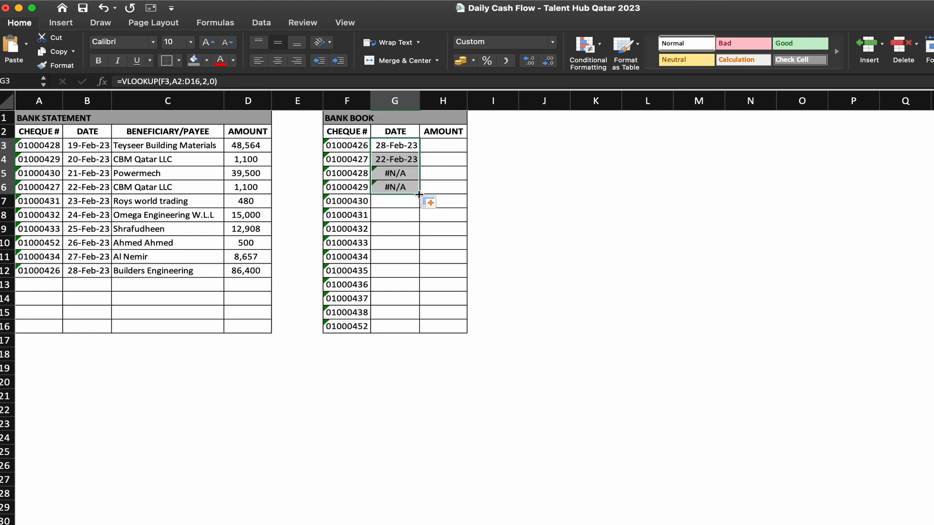
double_click(419, 195)
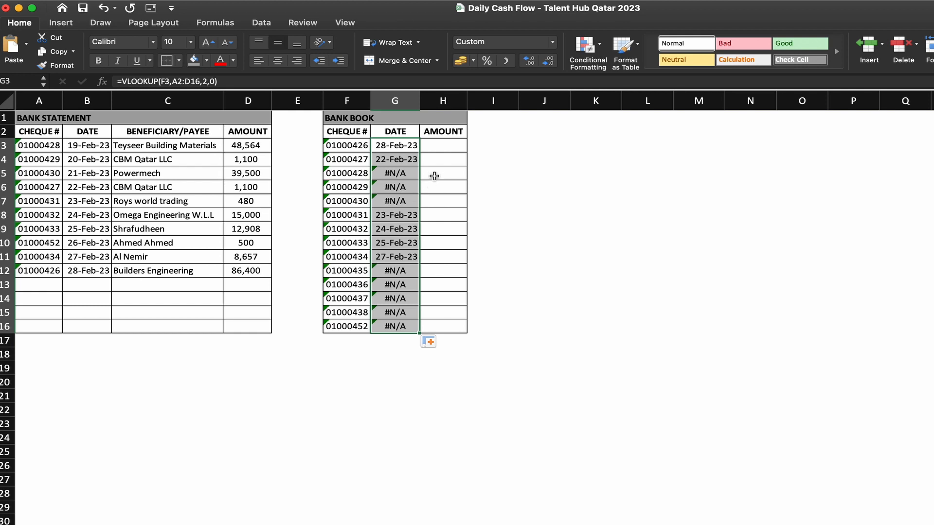
Copy the text of the VLOOKUP formula in G3 into H3, the first cell of the bank book's AMOUNT column.
click(441, 151)
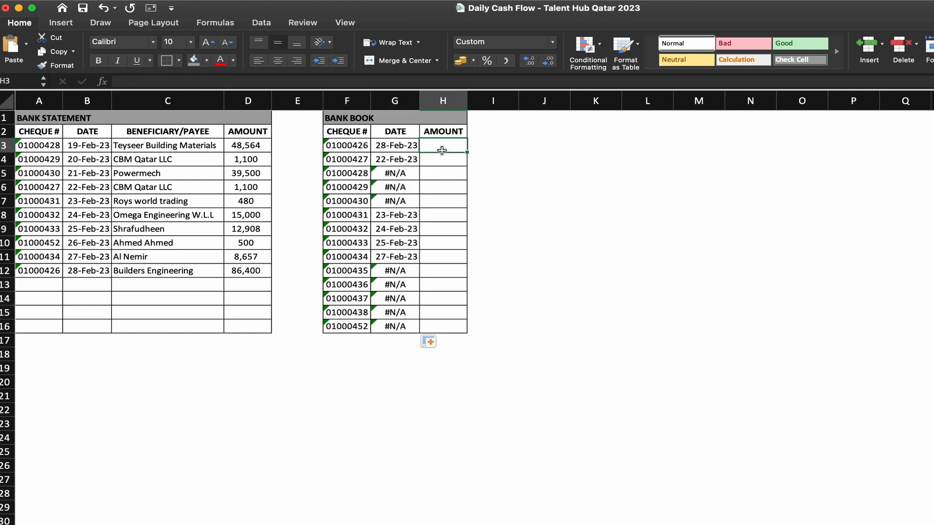
click(442, 100)
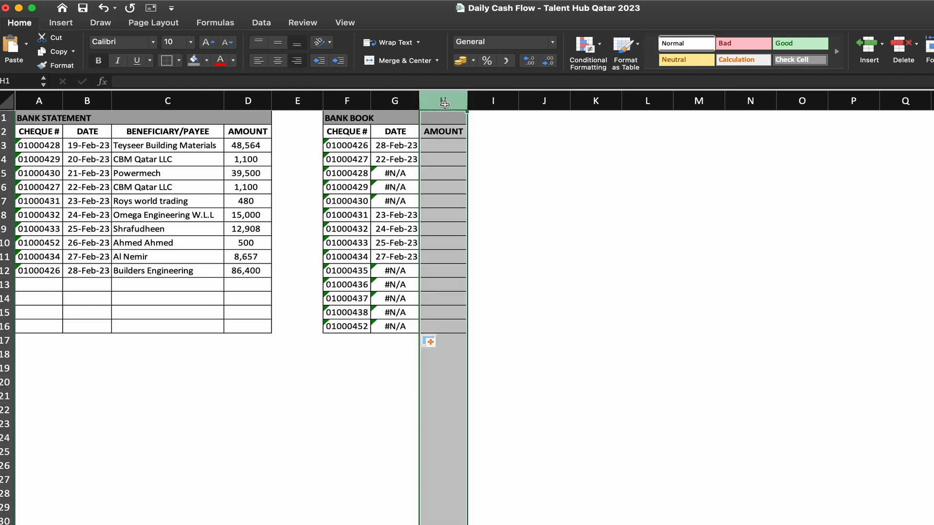
click(502, 164)
click(402, 147)
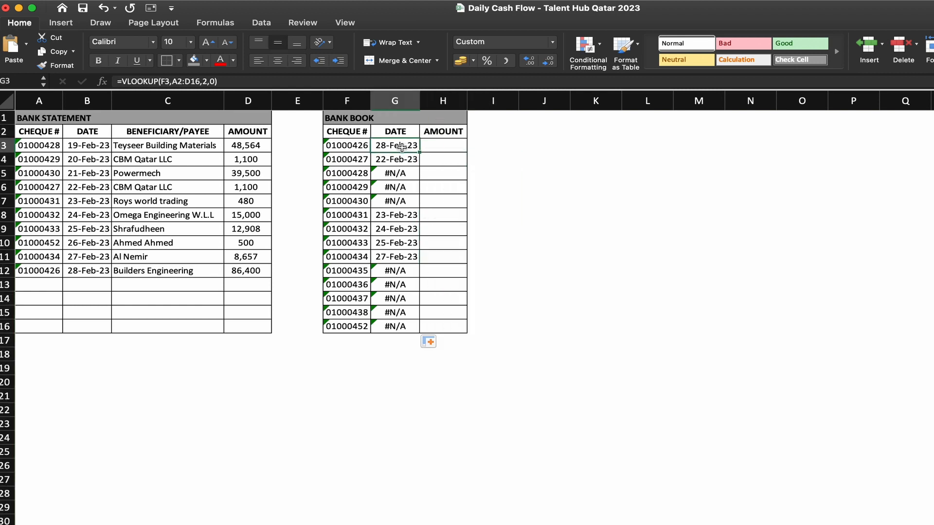
click(251, 83)
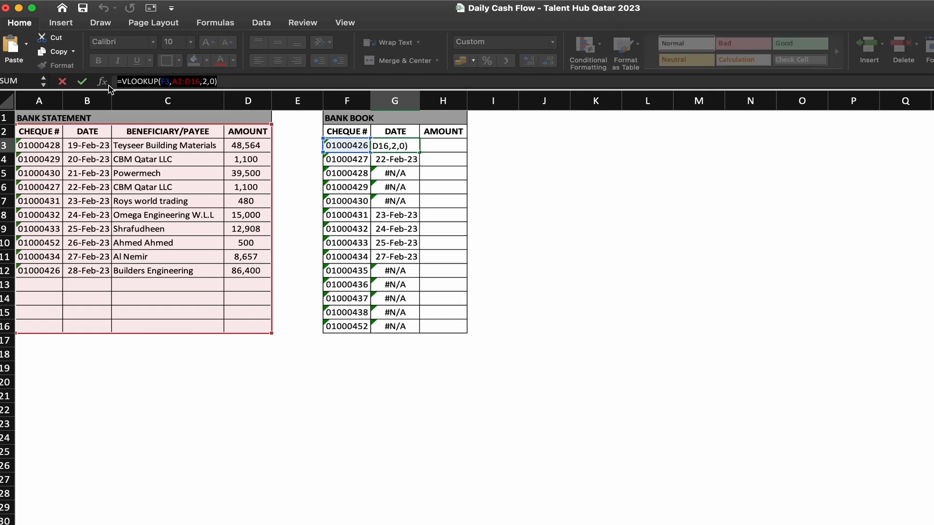
click(444, 148)
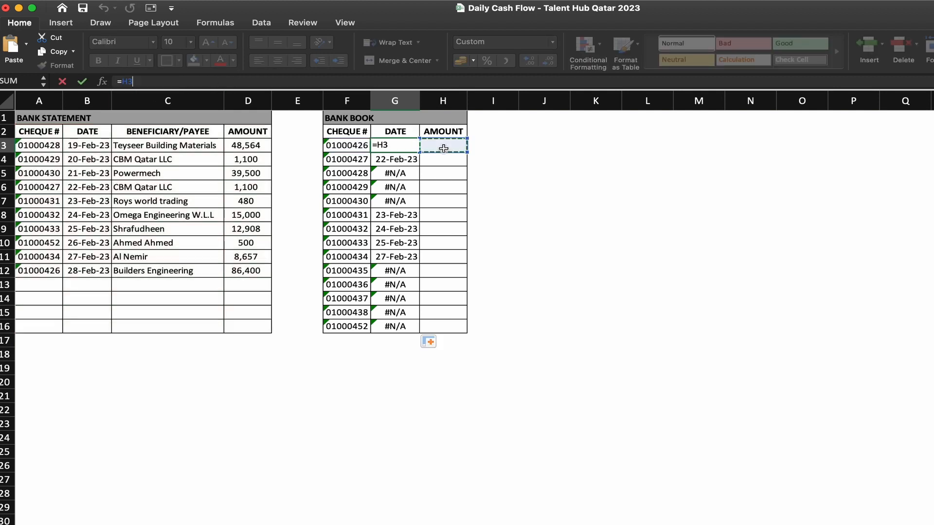
key(Escape)
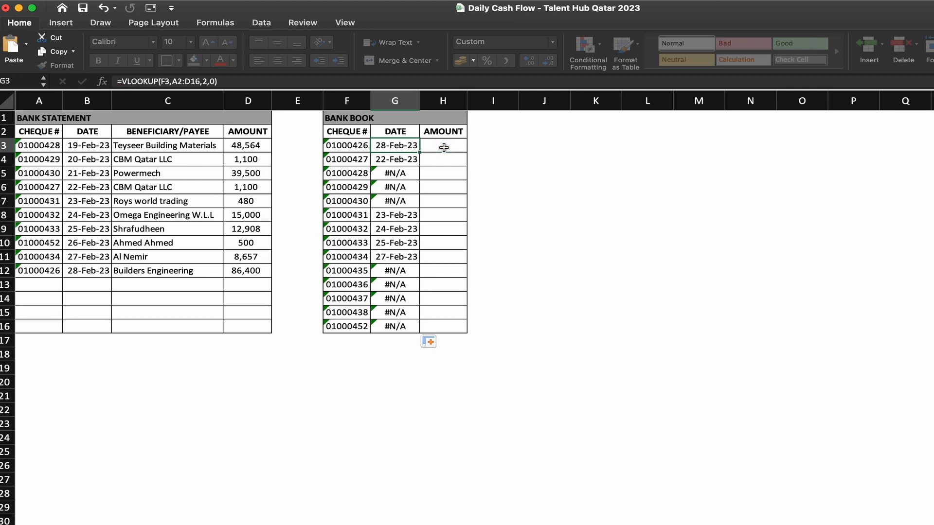
click(437, 151)
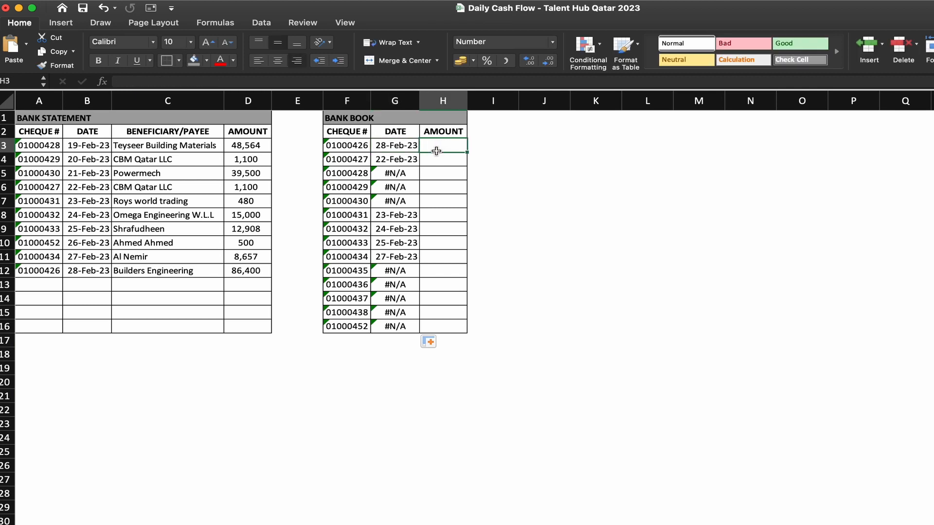
click(210, 81)
key(super+v)
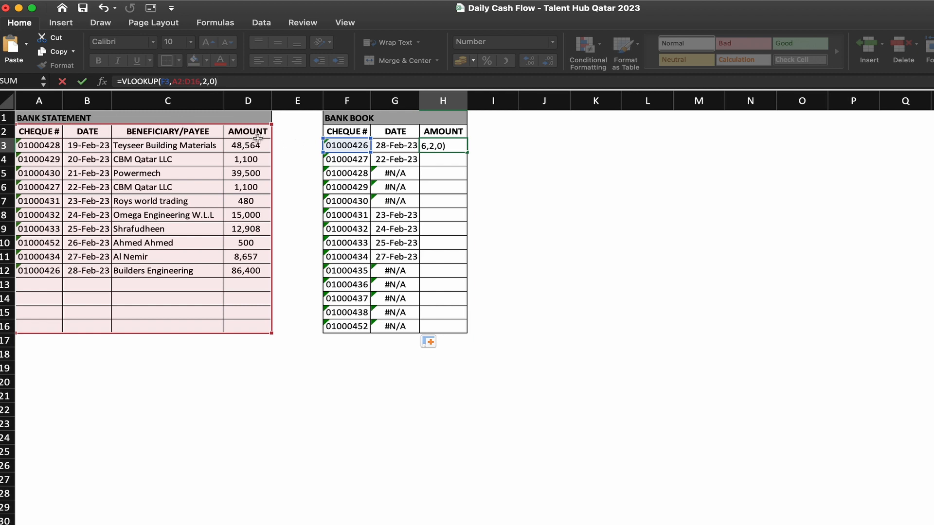
Change the column index in the H3 VLOOKUP formula to 4 and enter it.
click(207, 80)
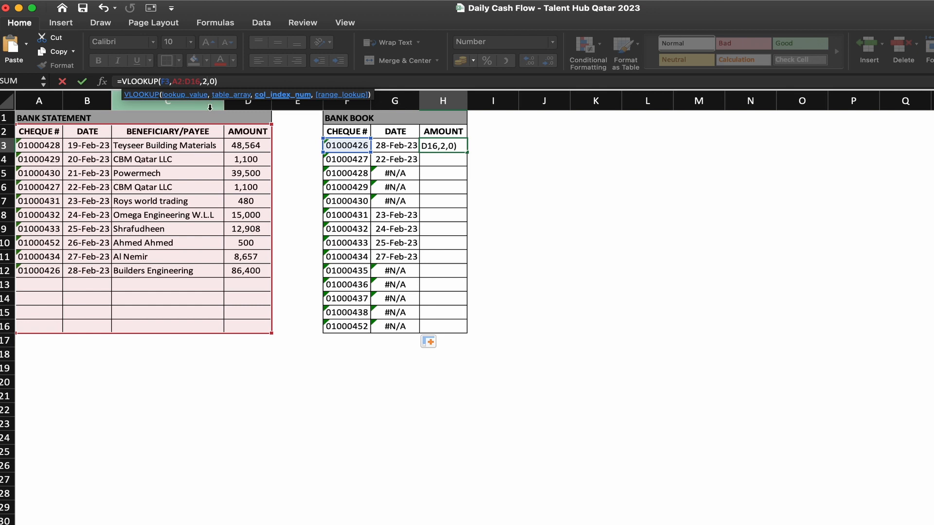
key(BackSpace)
text(4)
key(Tab)
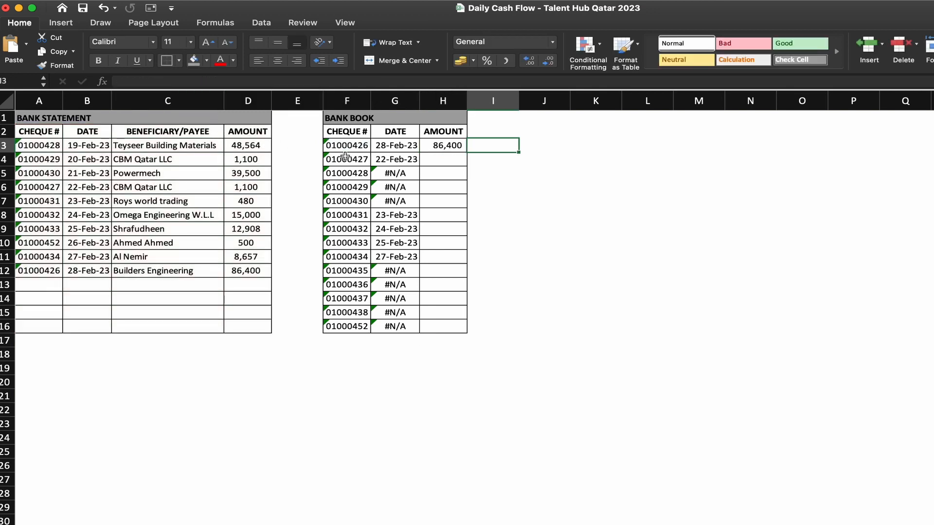
click(391, 175)
click(392, 187)
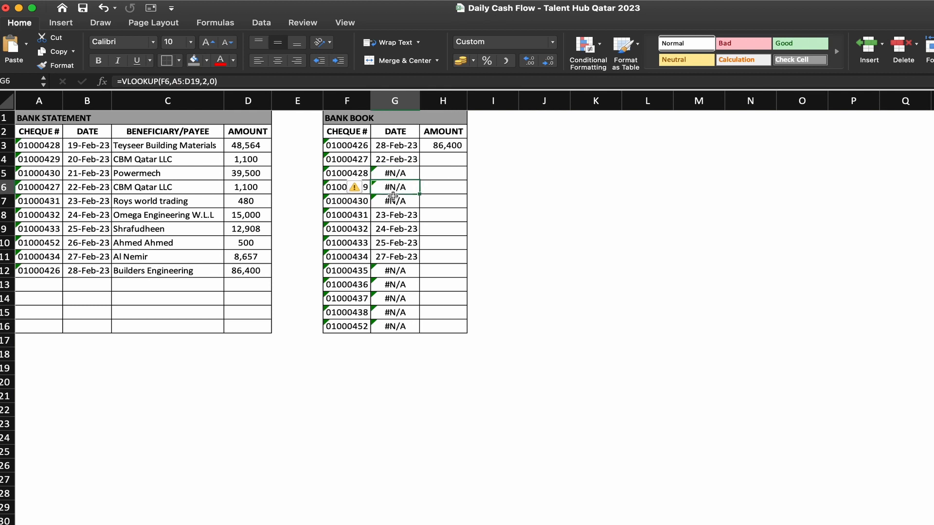
click(393, 201)
drag(407, 270, 403, 325)
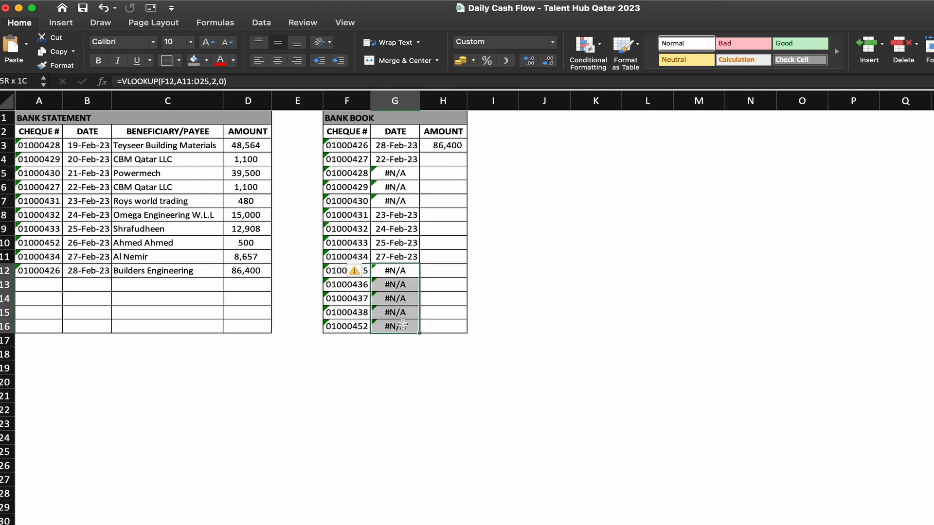
click(507, 288)
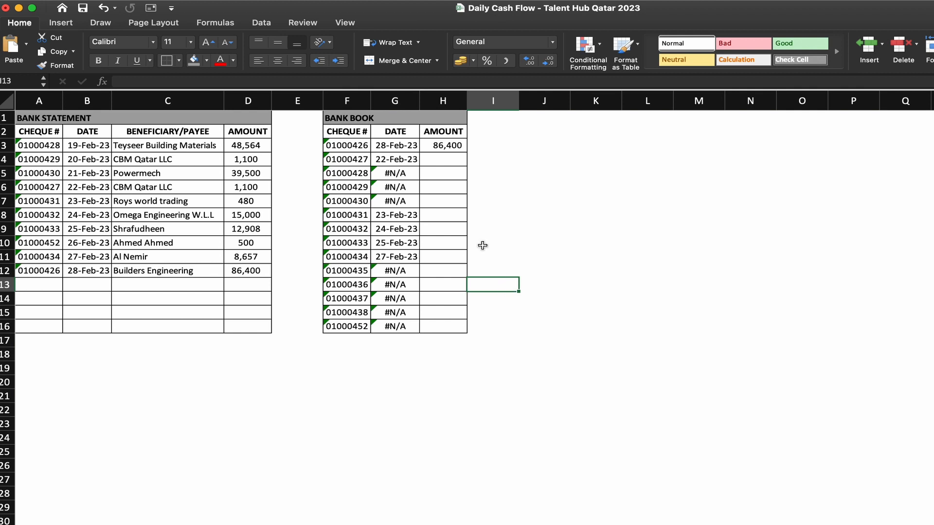
Fill the amount lookup formula from H3 down to the last row of the bank book table.
click(451, 151)
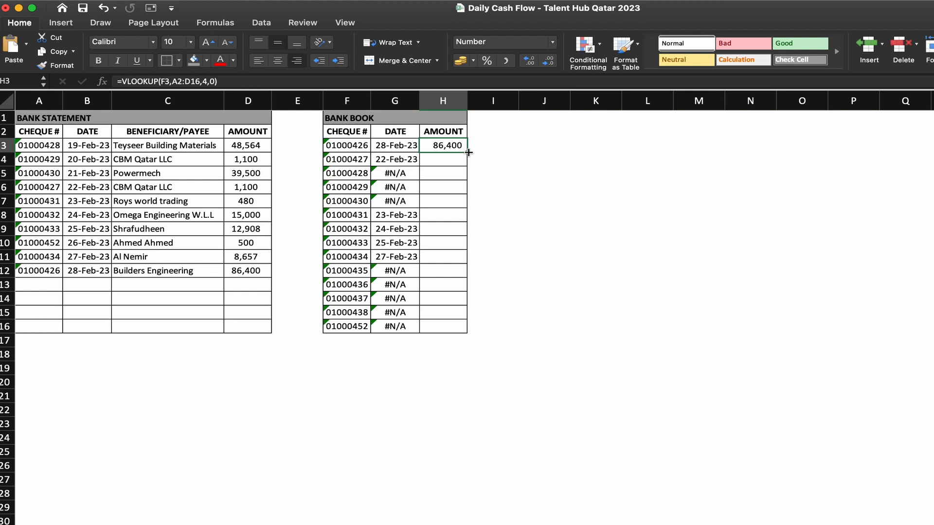
drag(468, 152, 476, 338)
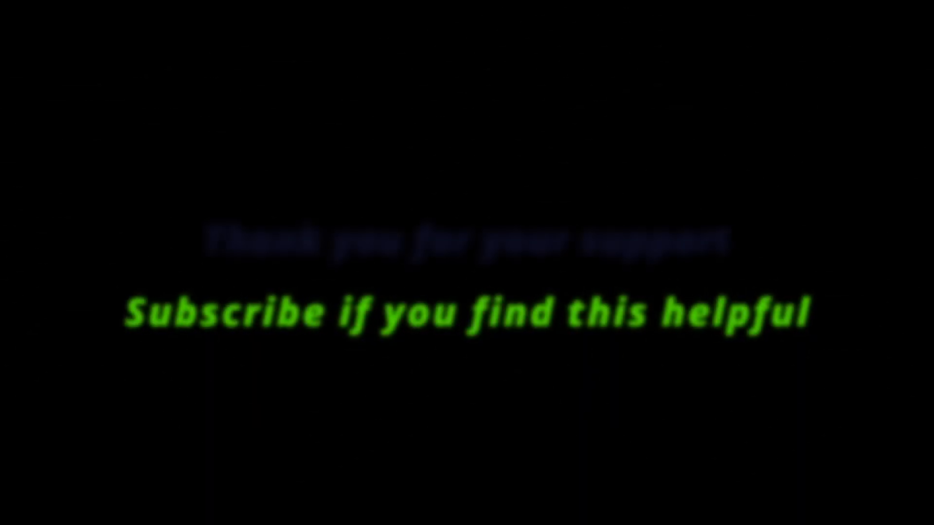